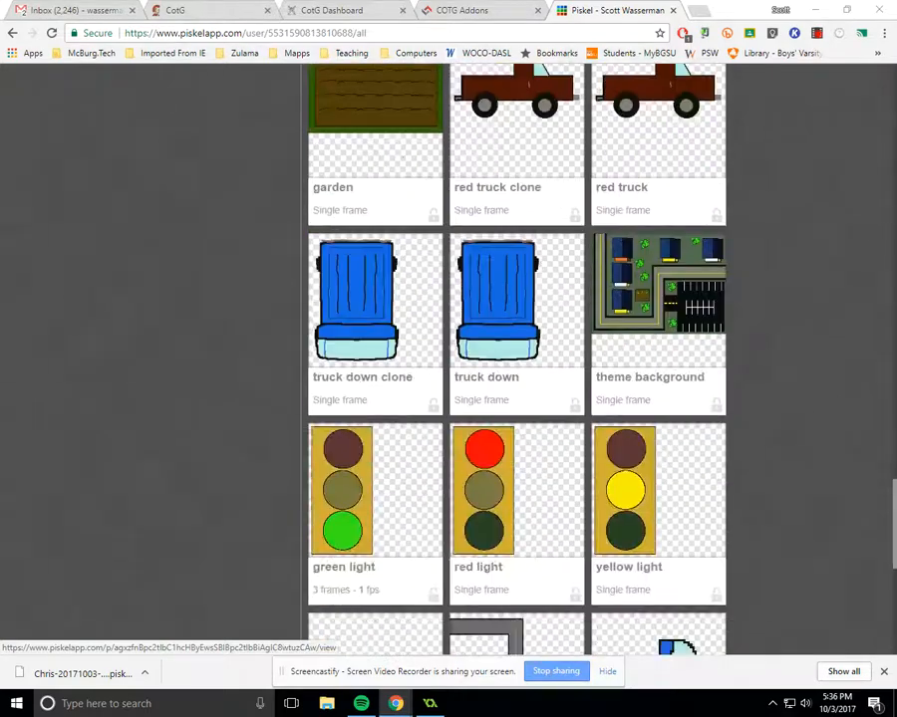
# Clone the 10-frame "firework" sprite in the gallery.
pyautogui.scroll(13, 658, 379)
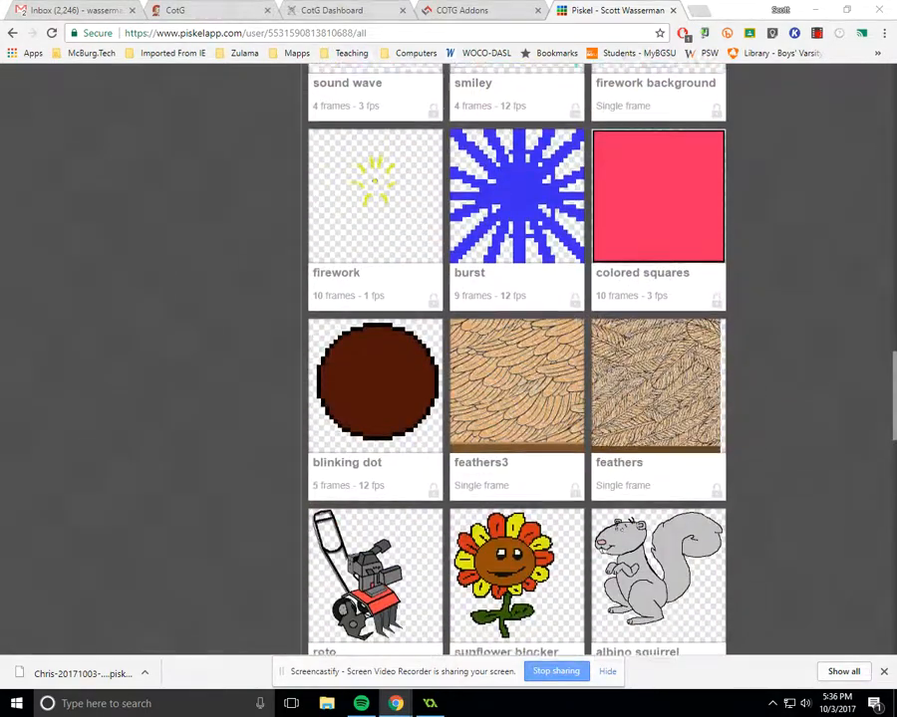
pyautogui.scroll(1, 374, 279)
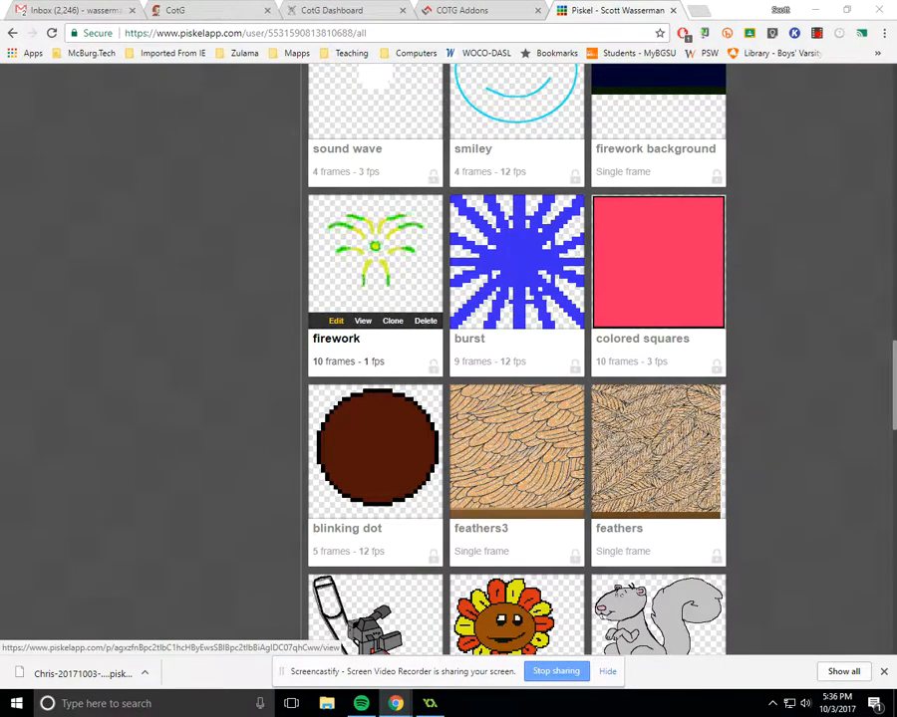
pyautogui.click(393, 320)
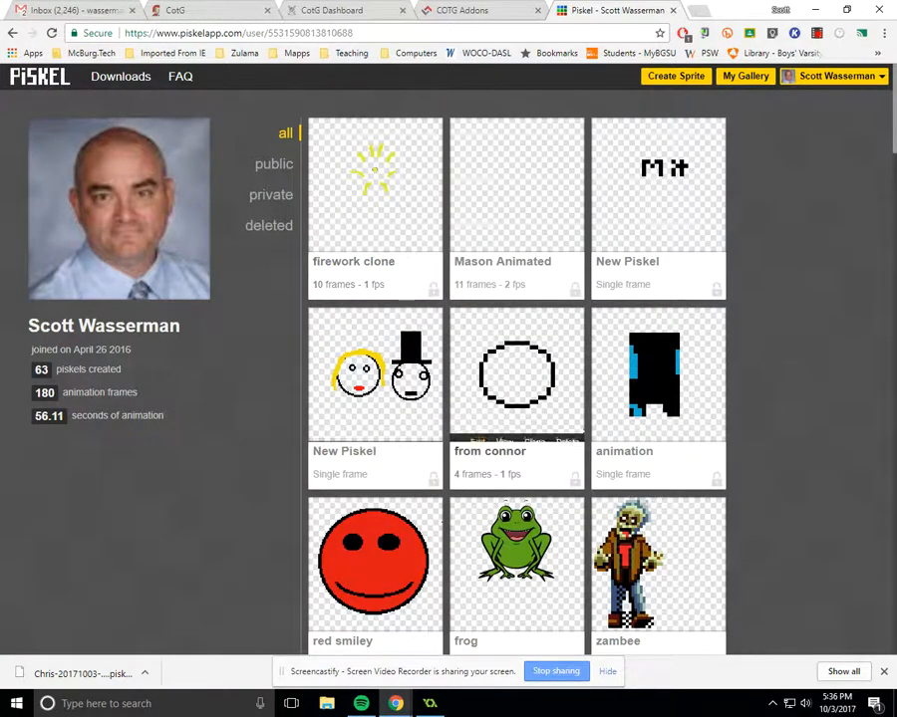
# Open the "firework background" sprite from the gallery for editing and save it offline as a .piskel file.
pyautogui.scroll(-15, 516, 388)
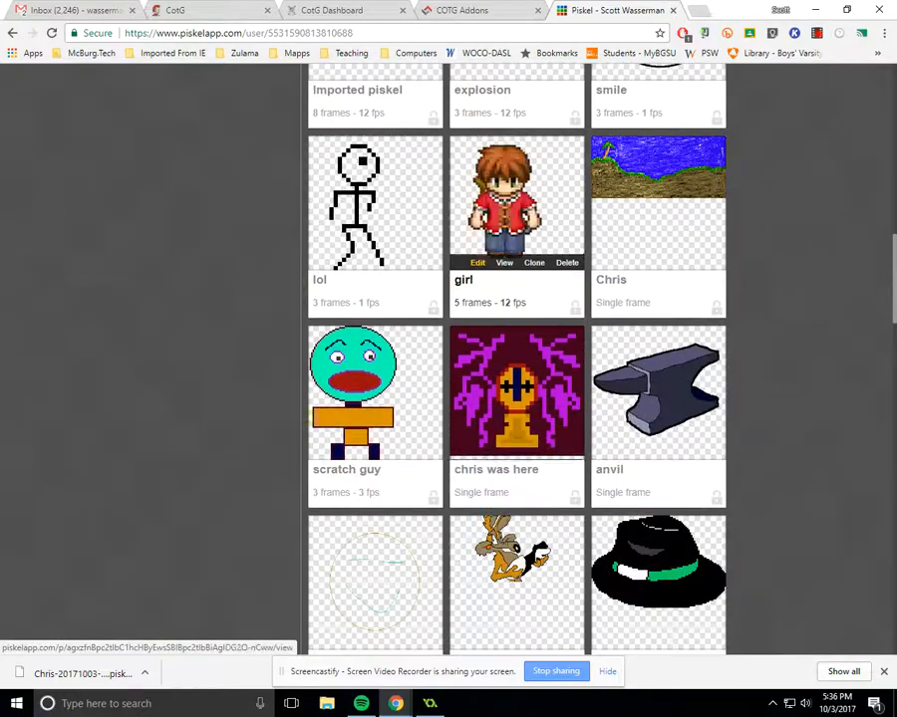
pyautogui.scroll(-9, 517, 229)
pyautogui.scroll(-18, 516, 259)
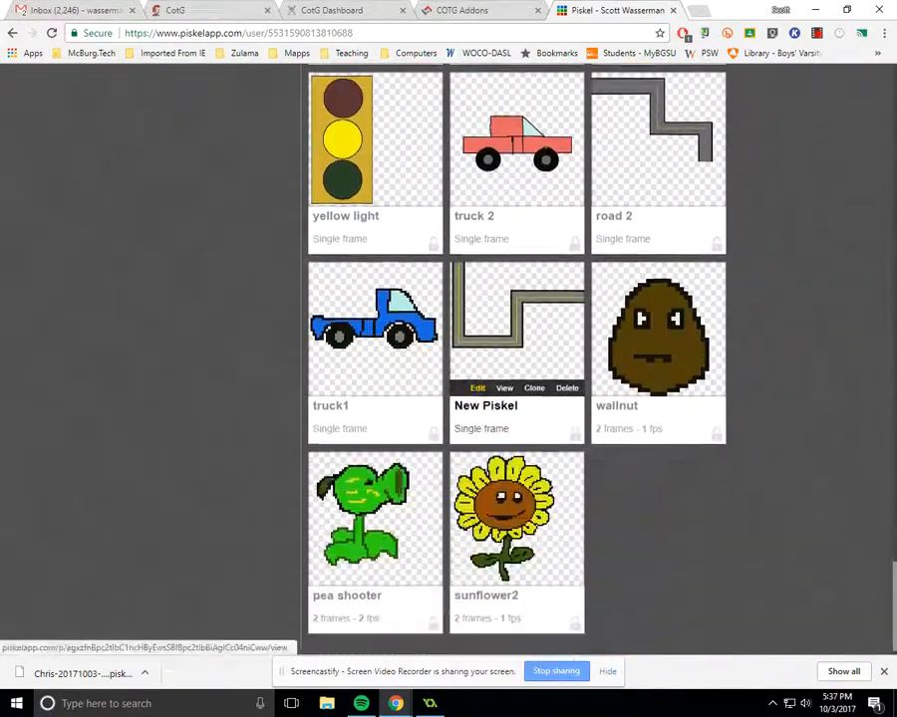
pyautogui.scroll(17, 658, 398)
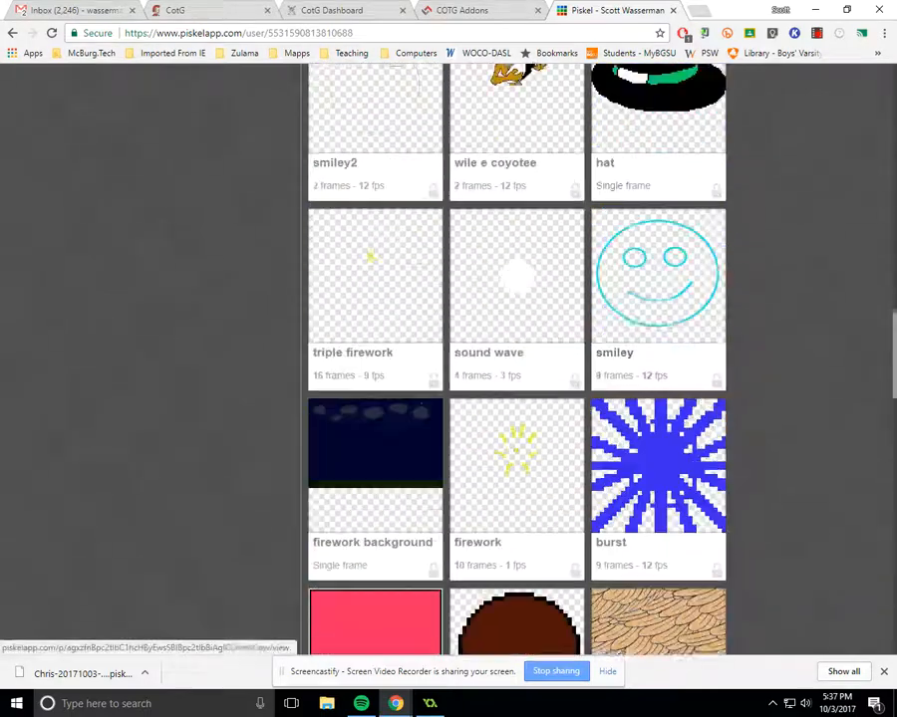
pyautogui.scroll(5, 657, 339)
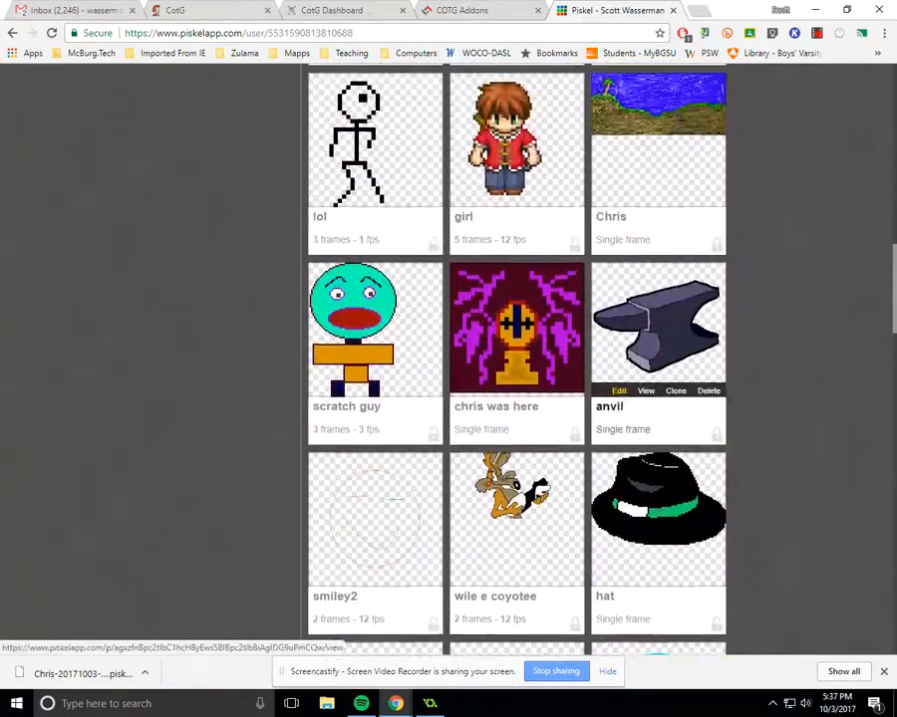
pyautogui.scroll(9, 658, 339)
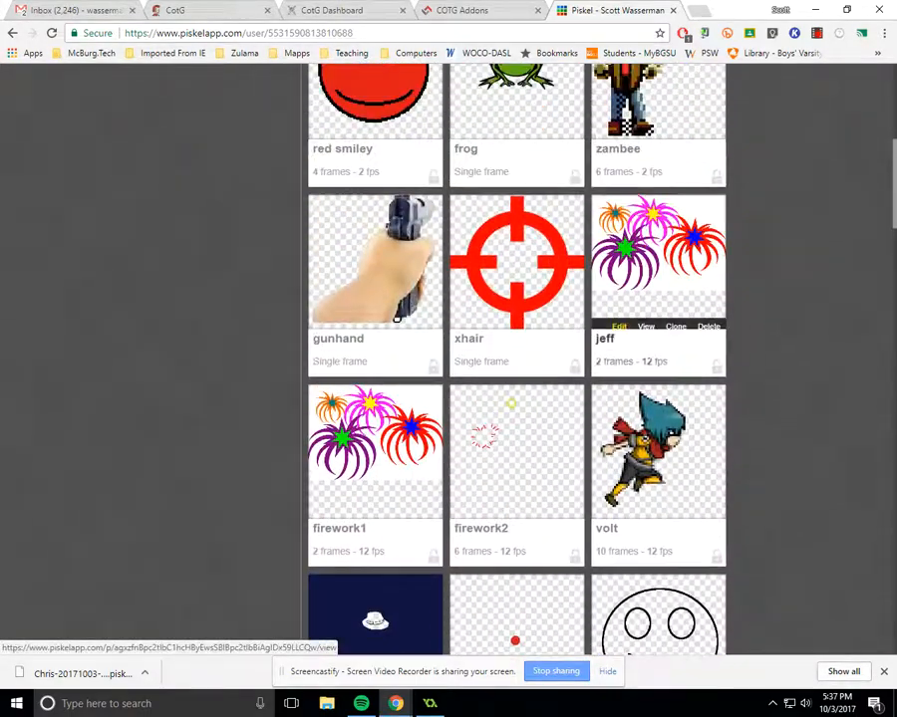
pyautogui.scroll(6, 657, 338)
pyautogui.scroll(-4, 657, 339)
pyautogui.scroll(-9, 658, 299)
pyautogui.scroll(-5, 658, 299)
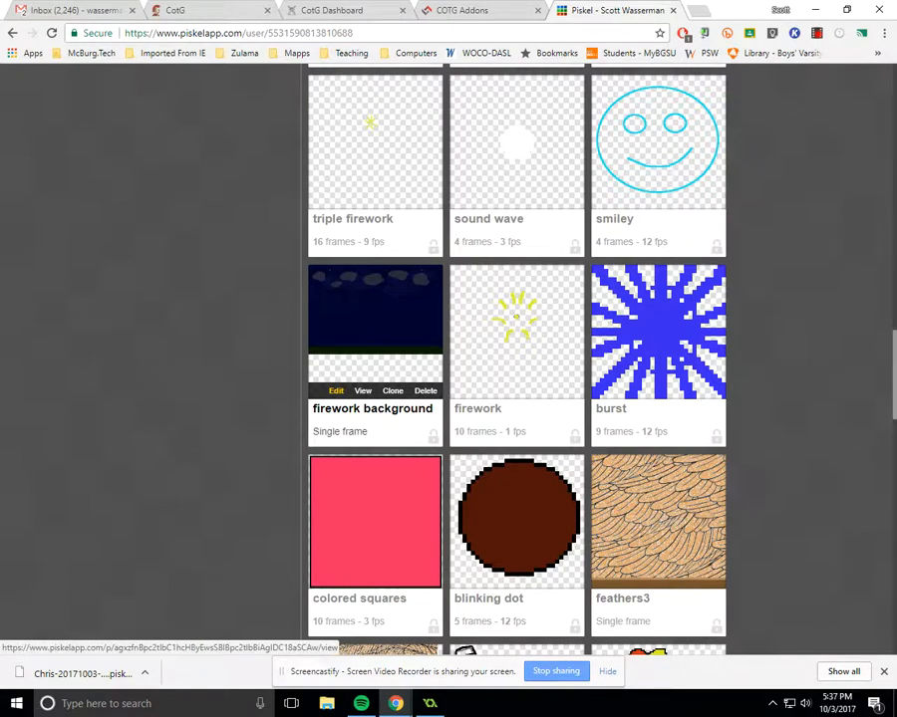
pyautogui.click(336, 391)
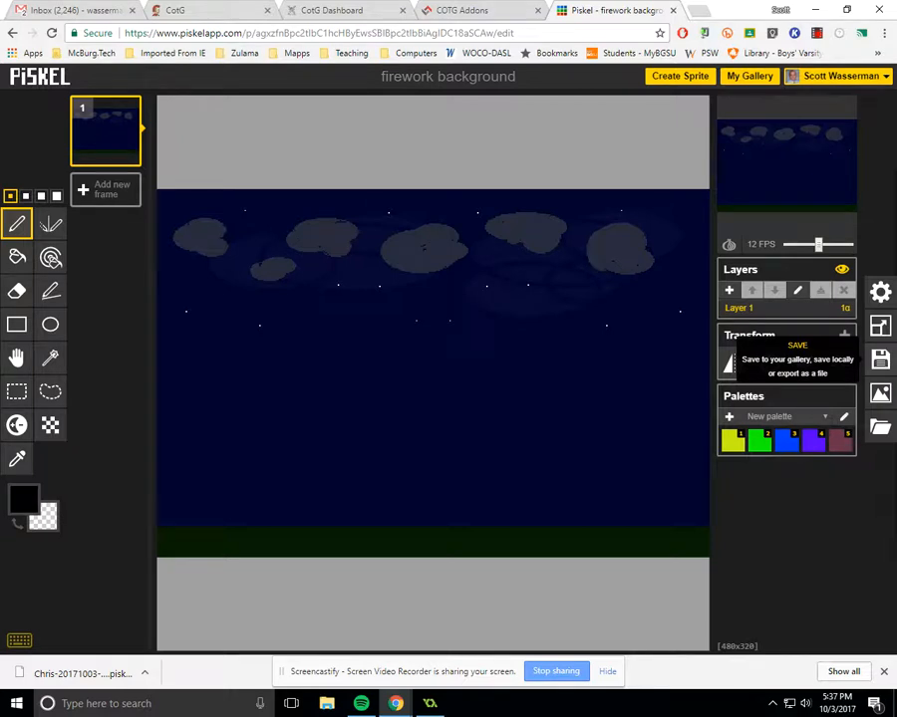
pyautogui.click(880, 359)
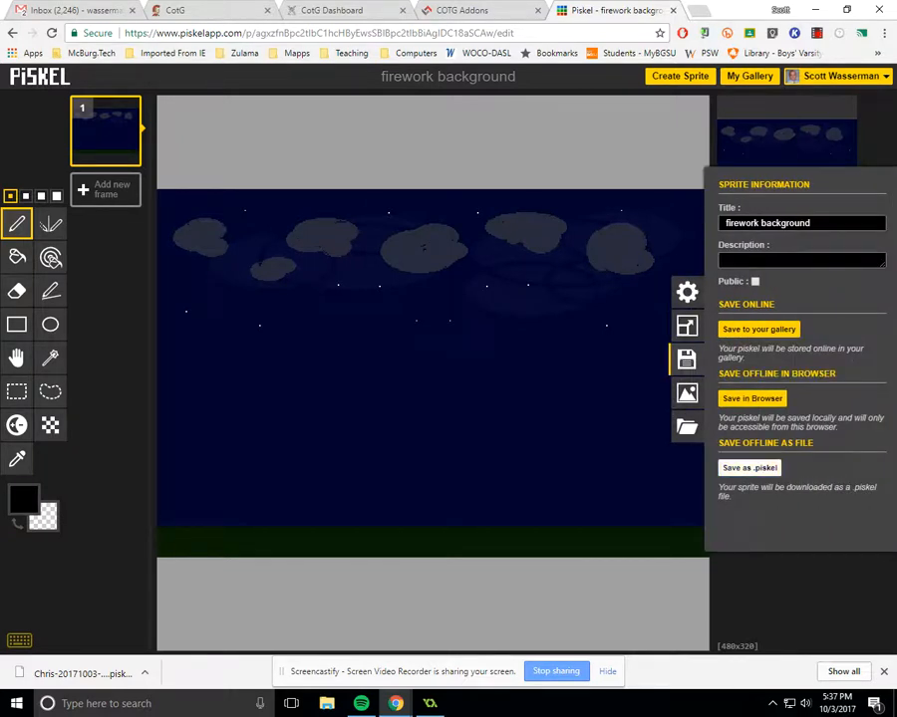
pyautogui.click(749, 468)
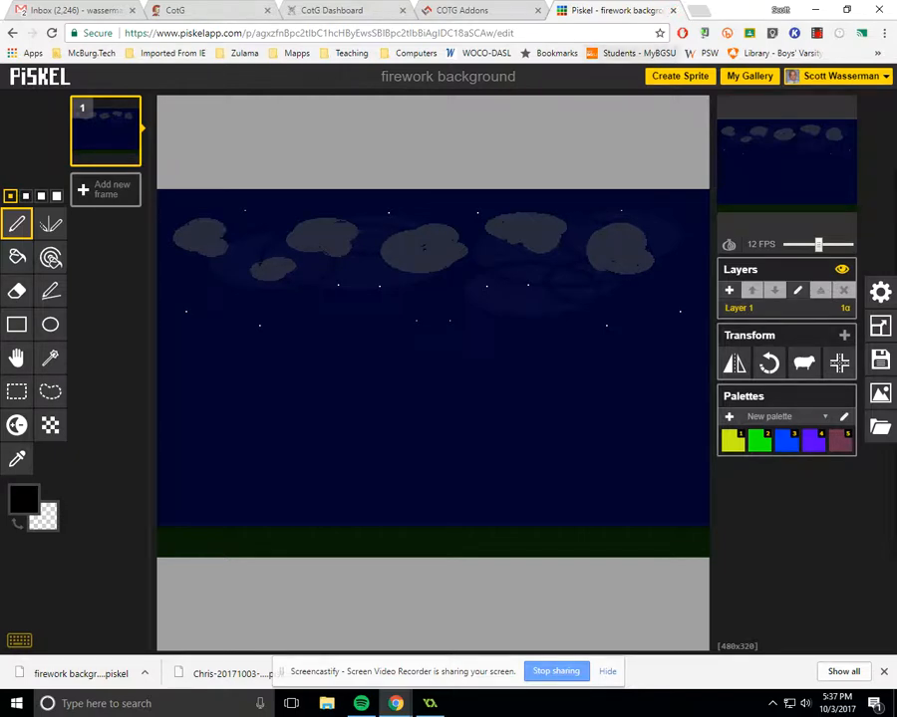
# Open the "firework clone" sprite for editing and load the downloaded firework background .piskel file into it.
pyautogui.click(749, 77)
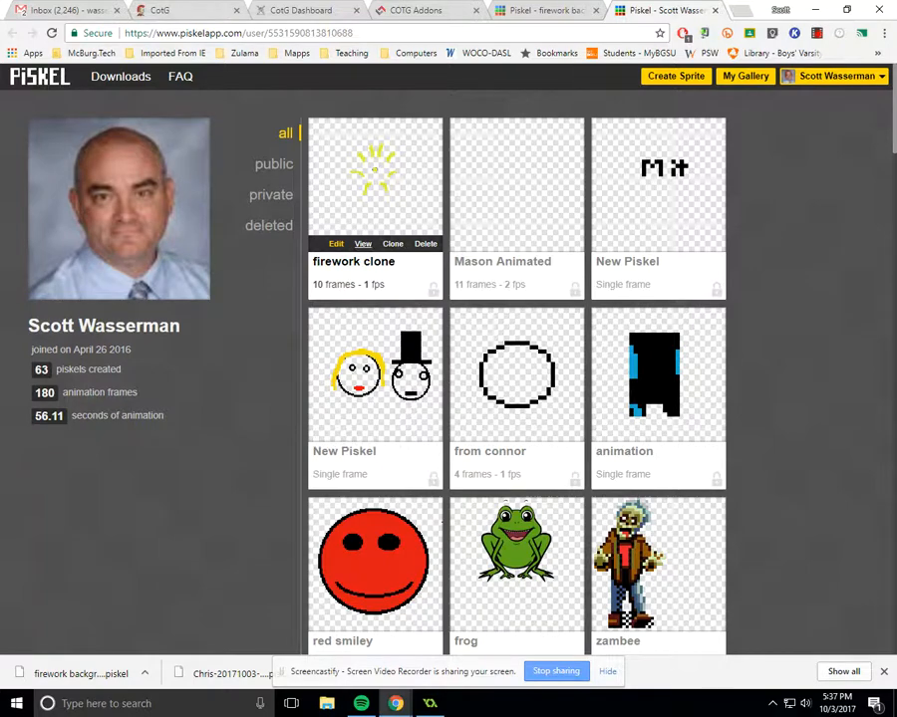
pyautogui.click(336, 243)
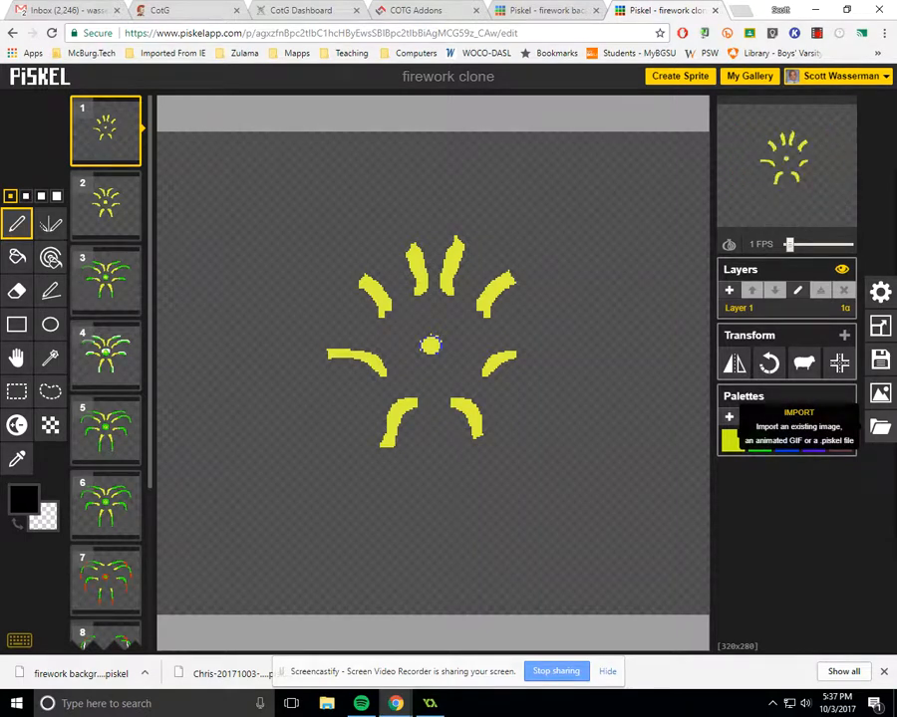
pyautogui.click(880, 426)
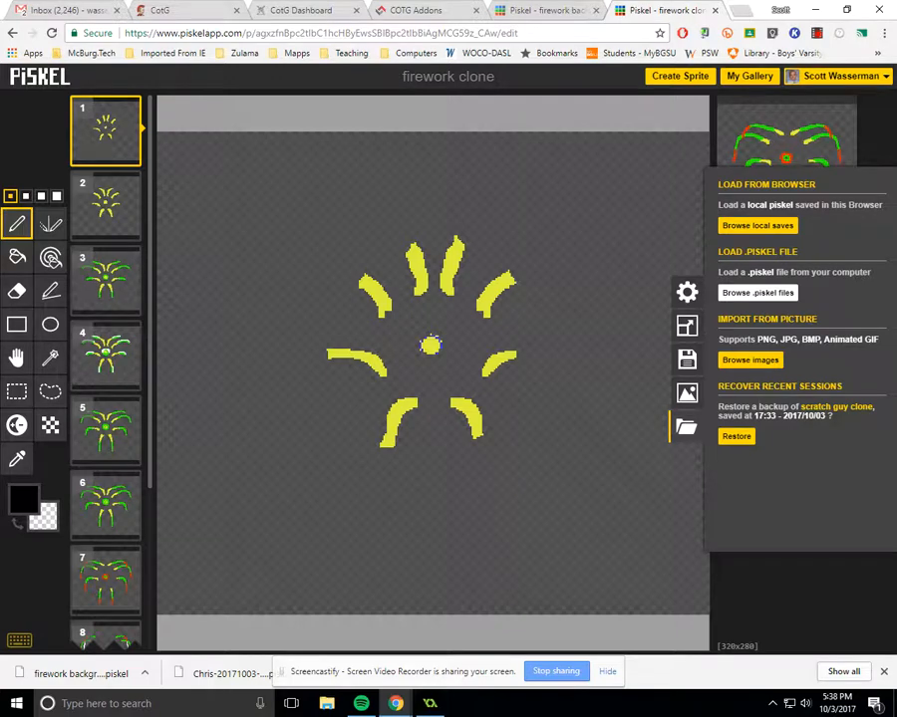
pyautogui.click(757, 293)
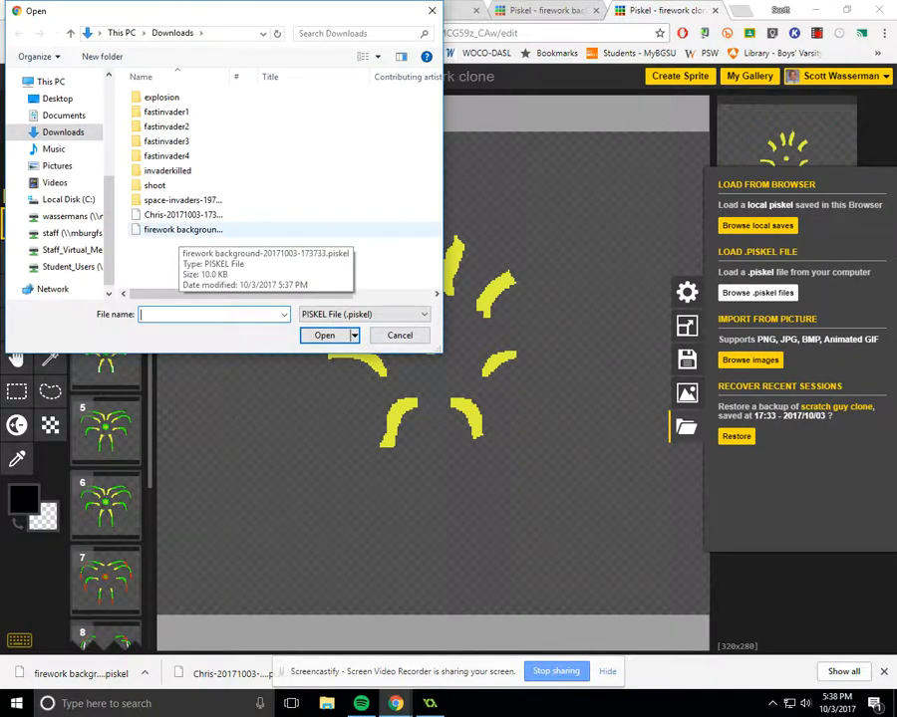
pyautogui.click(179, 230)
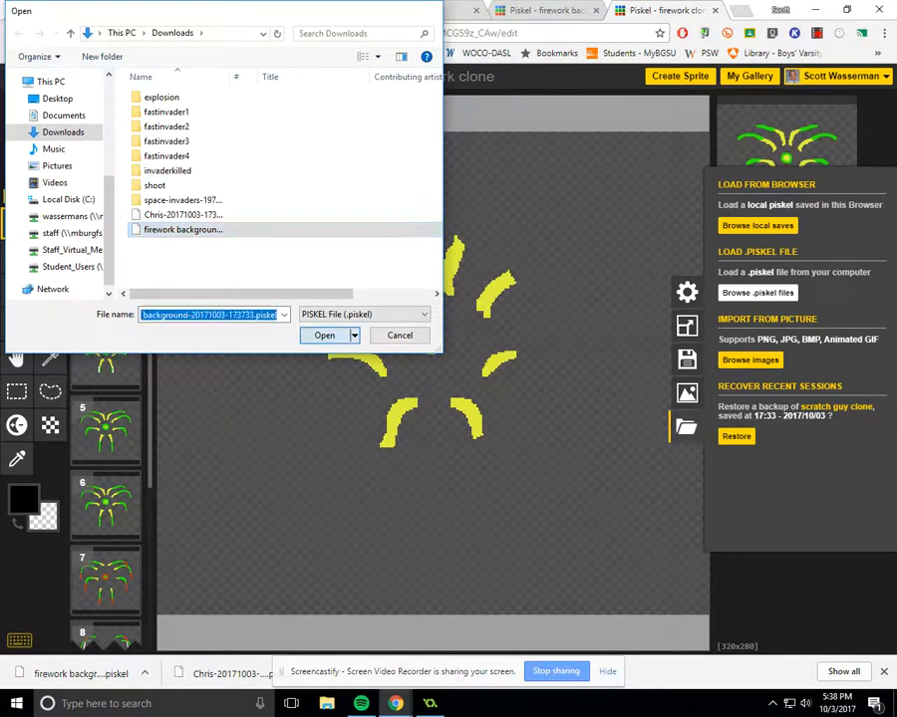
pyautogui.click(325, 336)
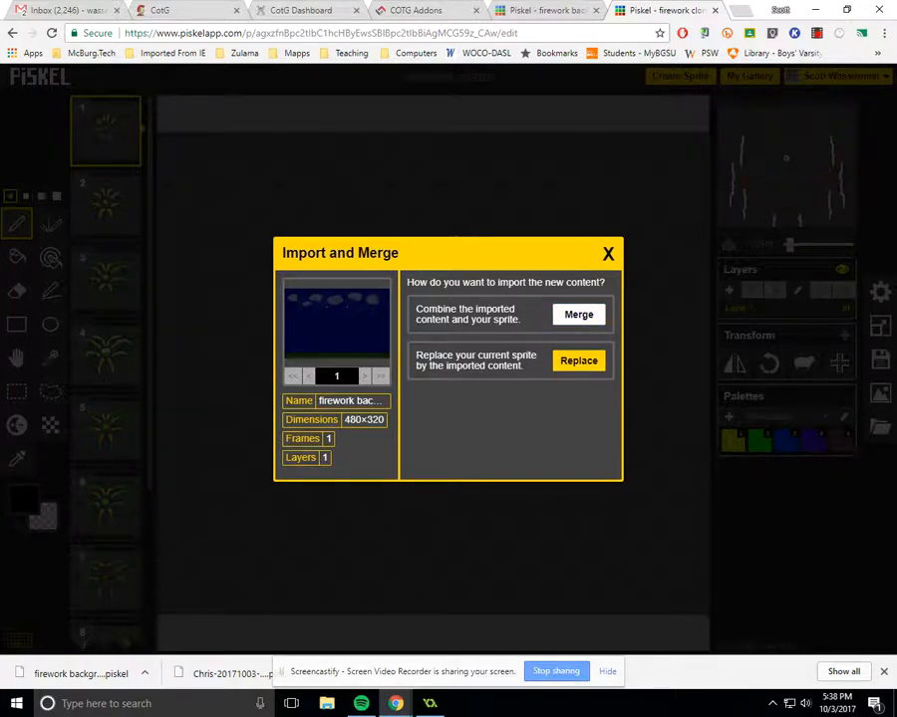
# Merge the imported background into the sprite, expanding the canvas to 480×320 from a centre anchor and inserting it in existing frames.
pyautogui.click(578, 314)
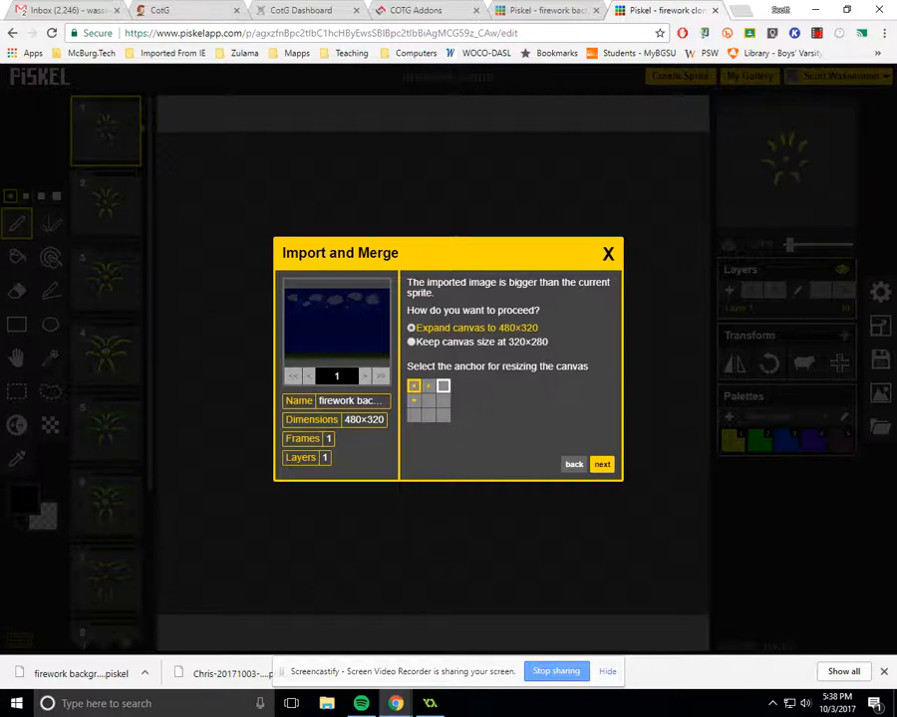
pyautogui.click(429, 399)
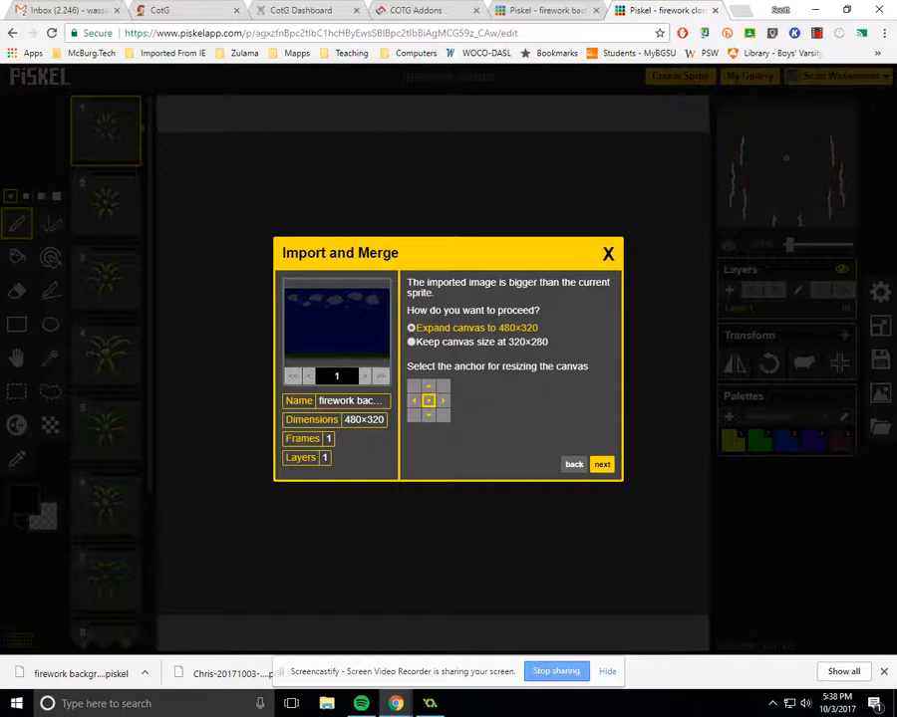
pyautogui.click(602, 464)
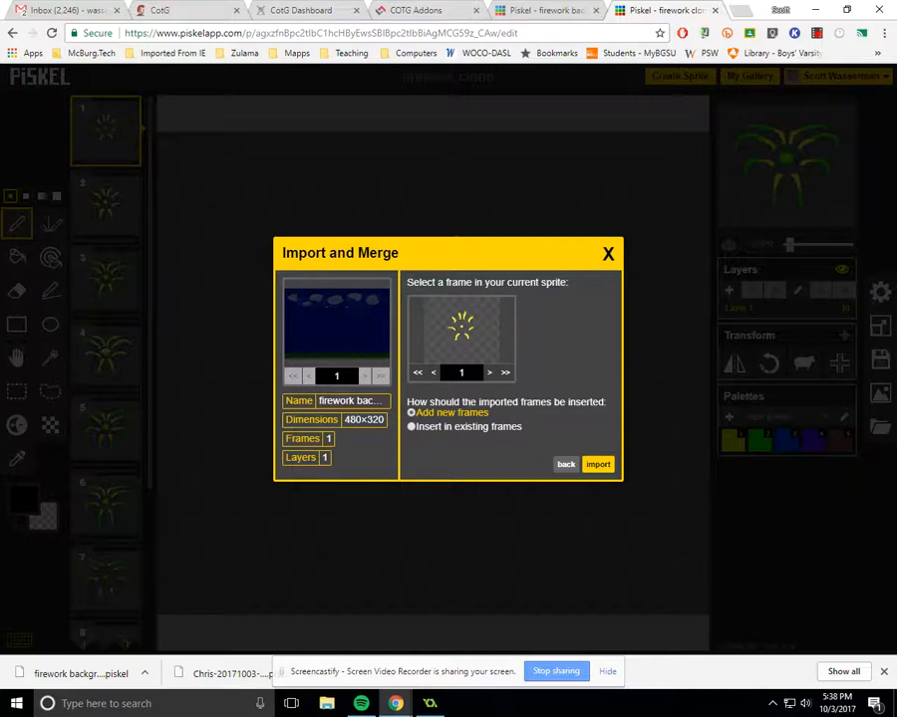
pyautogui.click(412, 427)
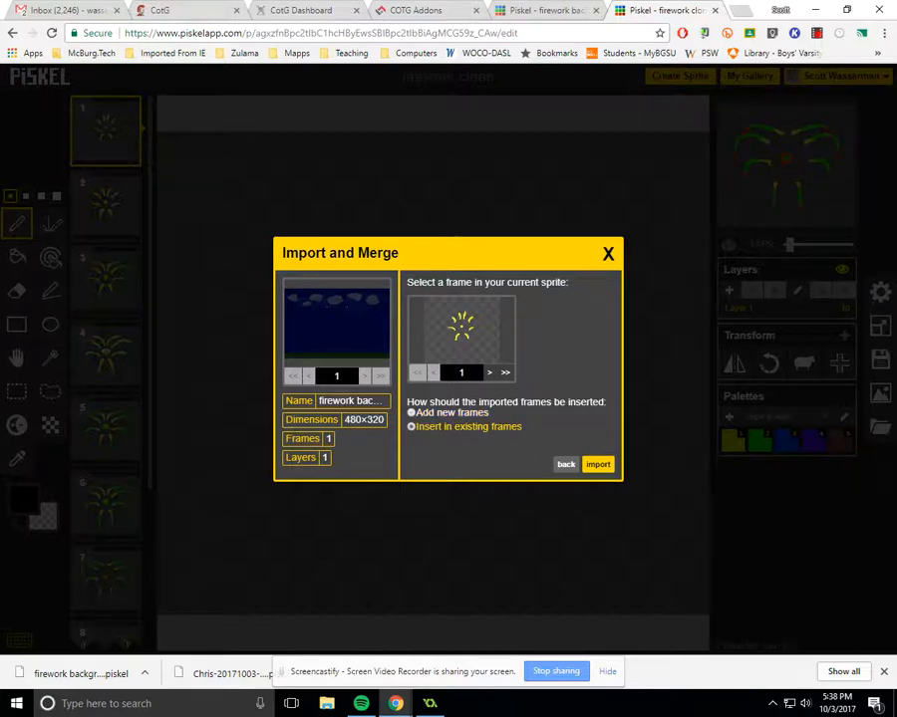
pyautogui.click(598, 464)
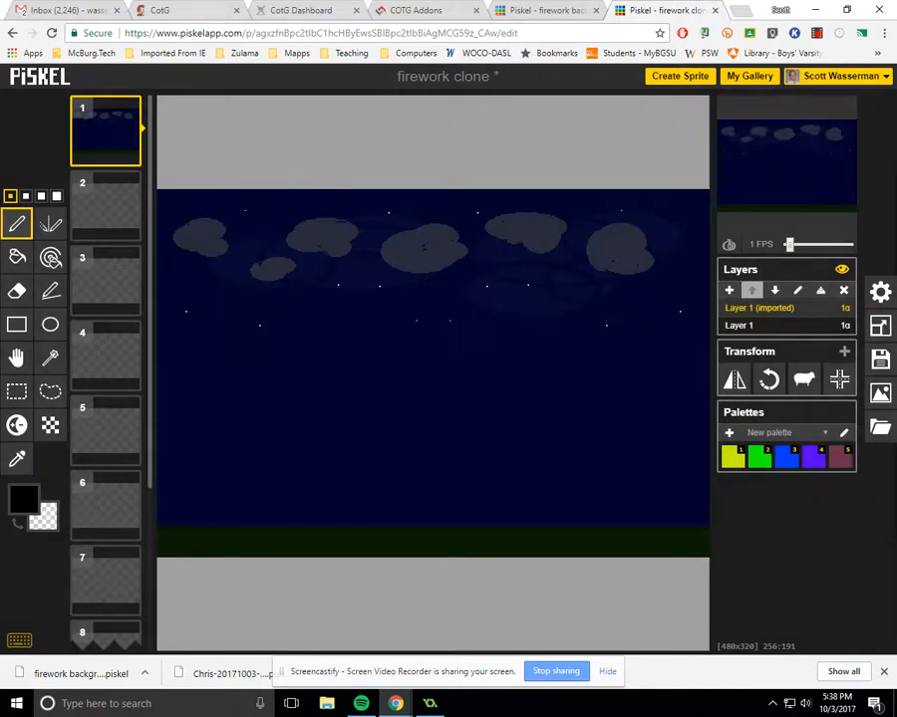
# Clone the imported background layer to all frames and move it below Layer 1.
pyautogui.moveTo(104, 129)
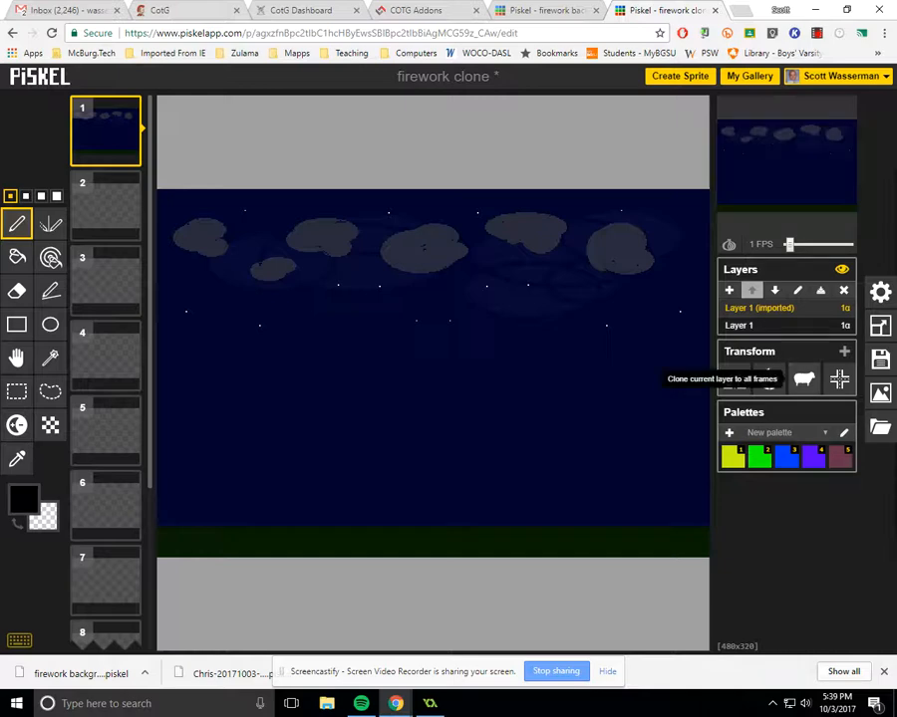
pyautogui.click(839, 379)
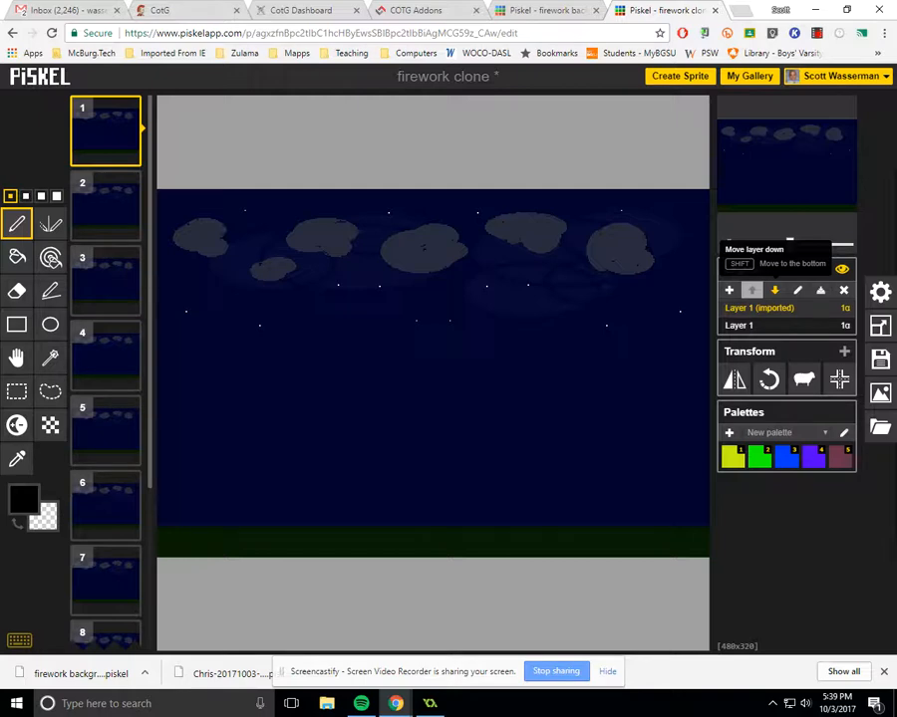
pyautogui.click(774, 290)
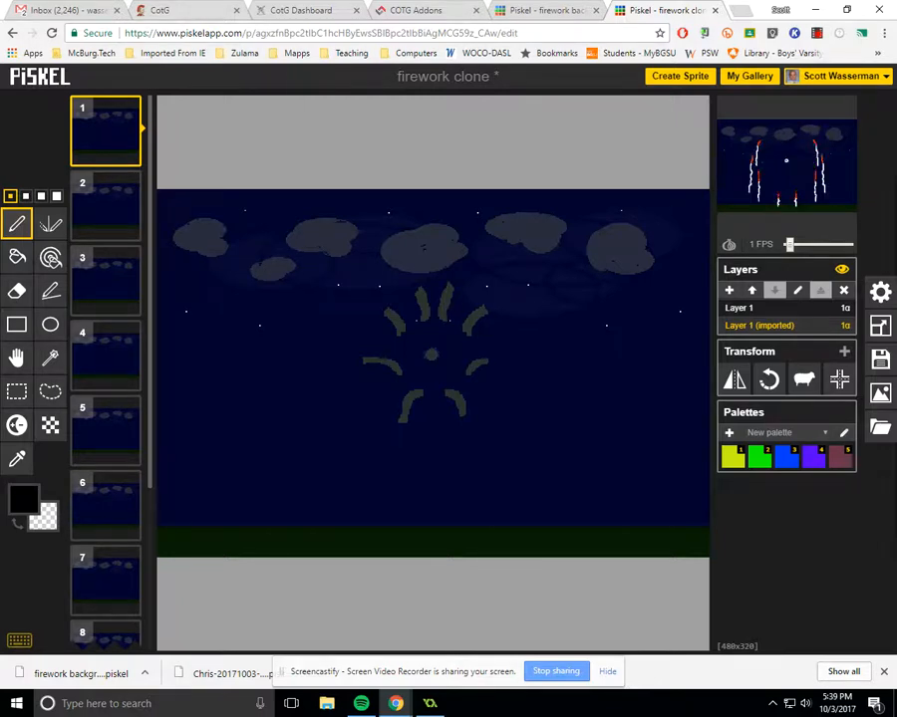
# Merge the firework's Layer 1 with the imported background layer below it.
pyautogui.click(740, 308)
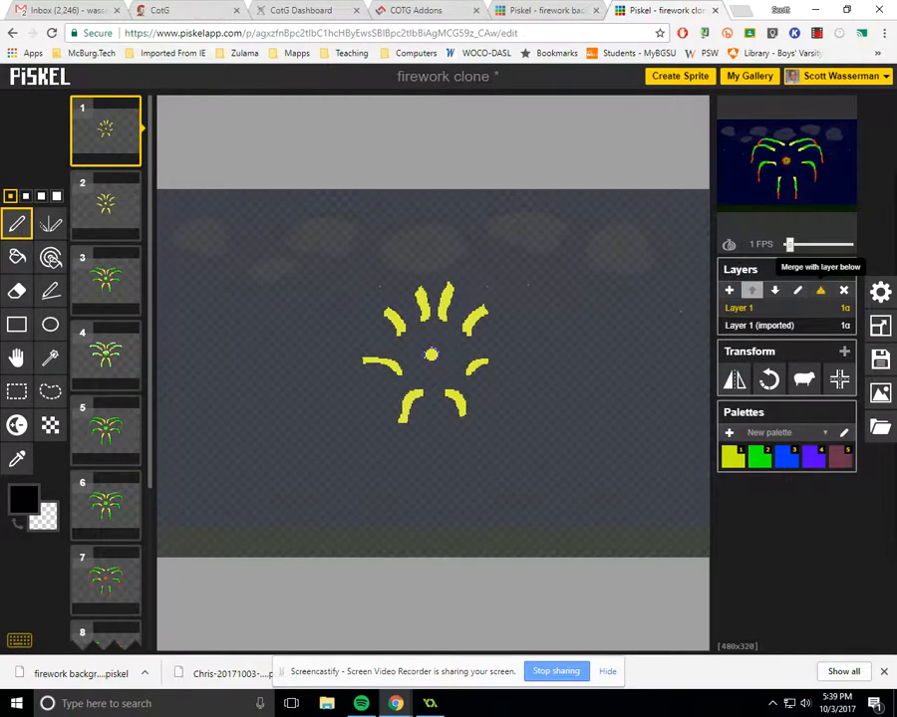
pyautogui.click(775, 290)
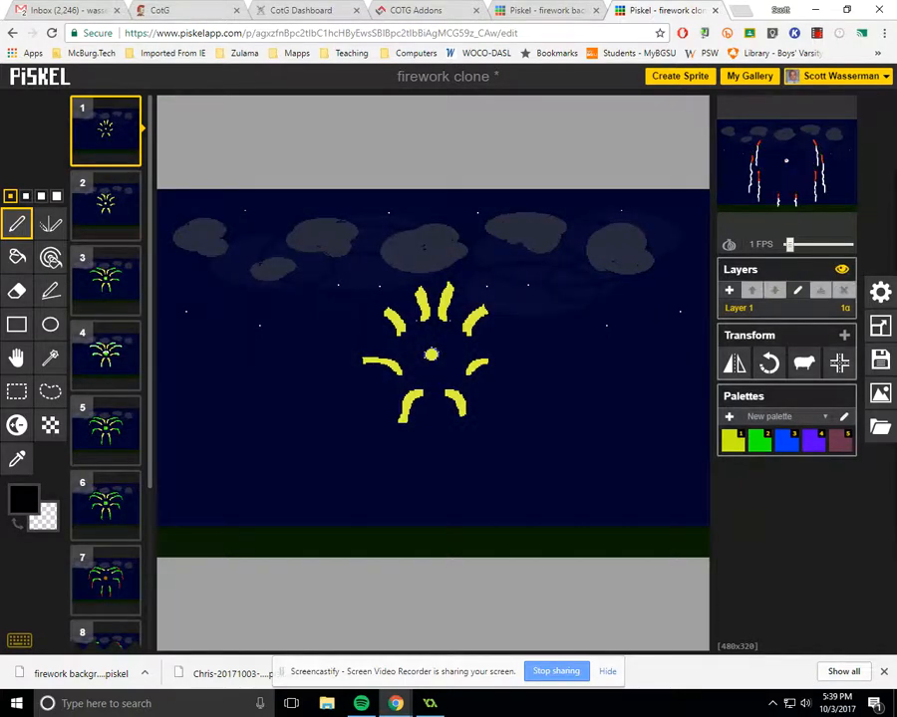